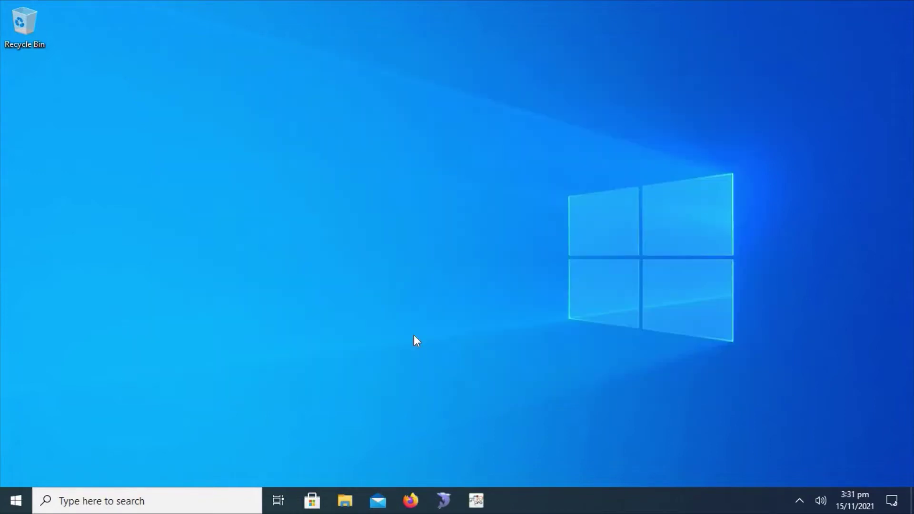
- Open the Snipping Tool and capture a free-form snip of an area of the desktop wallpaper
key("super")
type("sni")
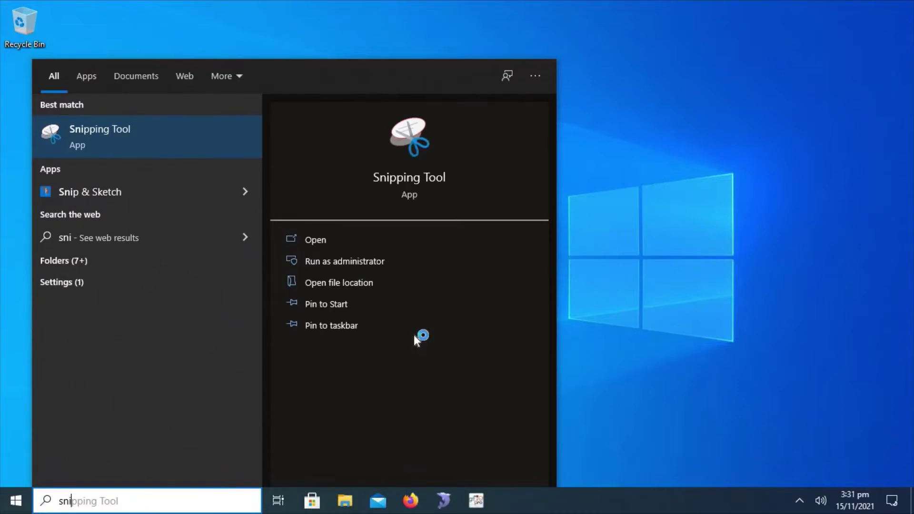
key("Return")
left_click_drag(469, 168, 490, 102)
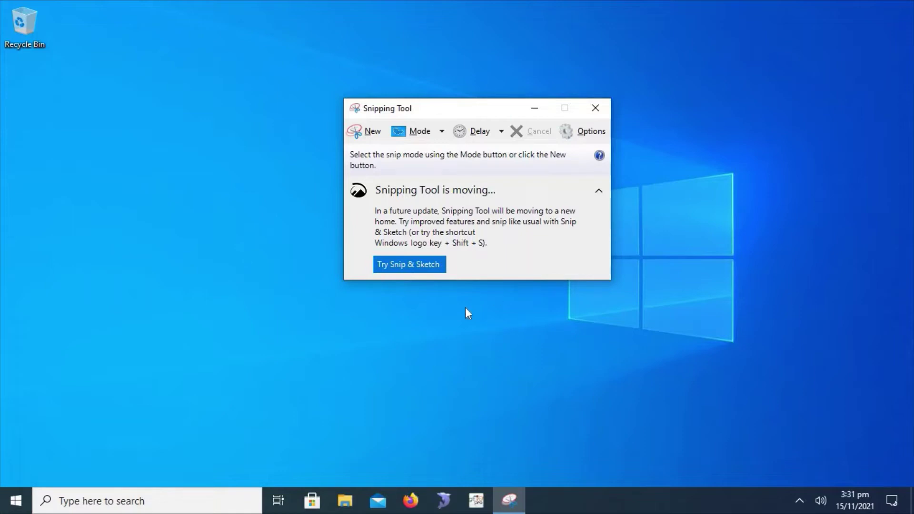
left_click(368, 138)
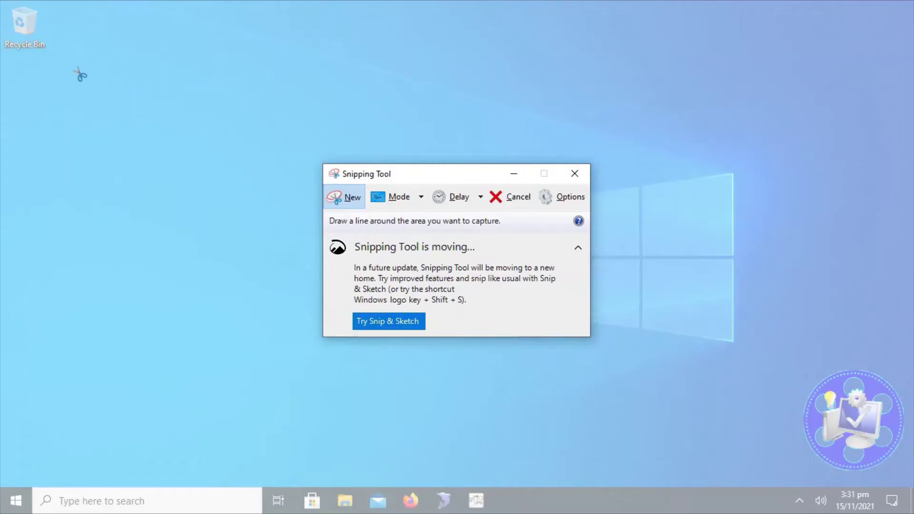
mouse_move(74, 48)
left_mouse_down()
mouse_move(292, 286)
mouse_move(204, 24)
mouse_move(112, 35)
mouse_move(77, 49)
left_mouse_up()
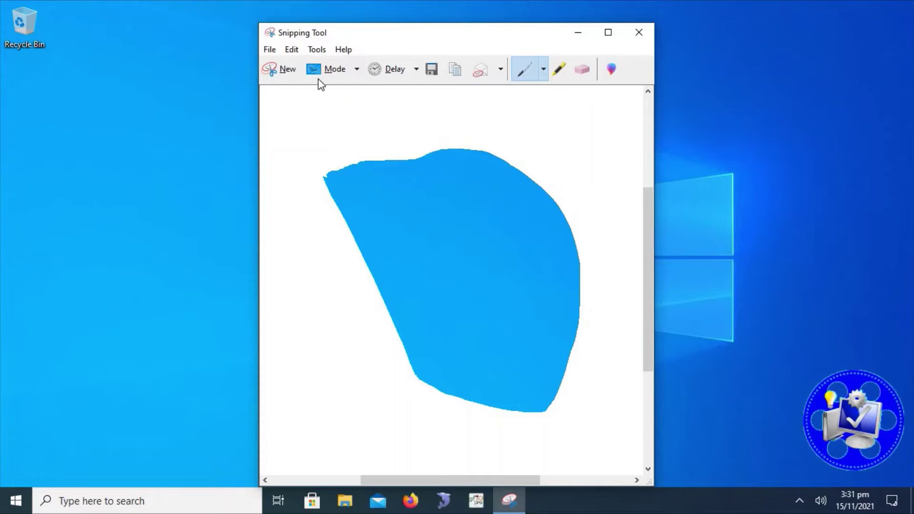
- Switch the snipping mode to Rectangular Snip and capture the upper-left part of the desktop, including the Recycle Bin
left_click(357, 71)
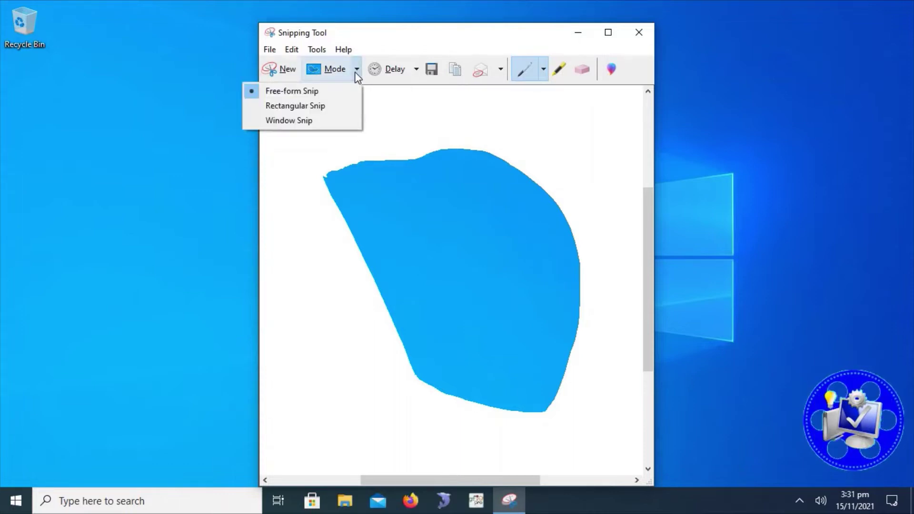
left_click(319, 110)
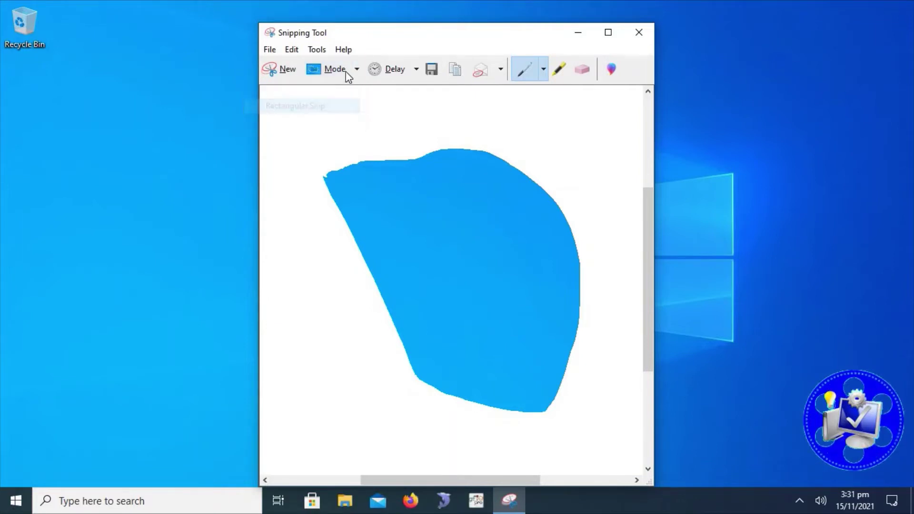
left_click(344, 73)
left_click(310, 122)
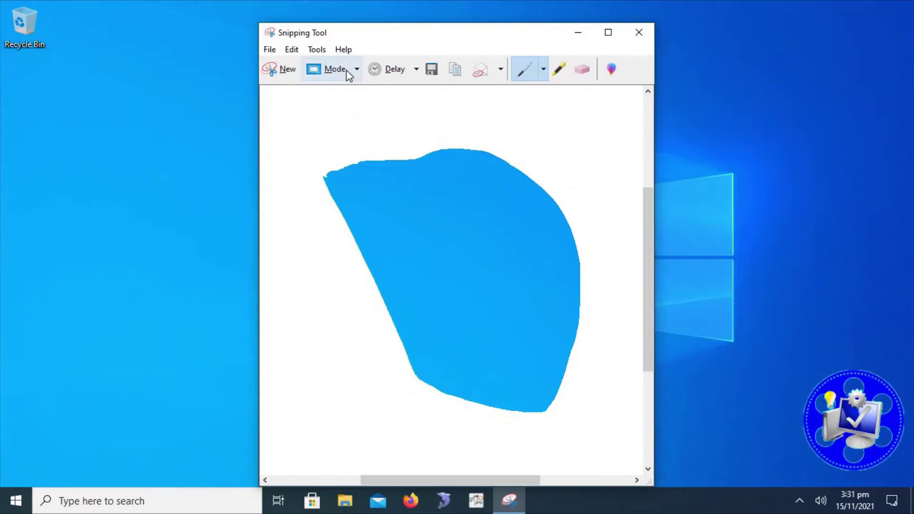
left_click(346, 70)
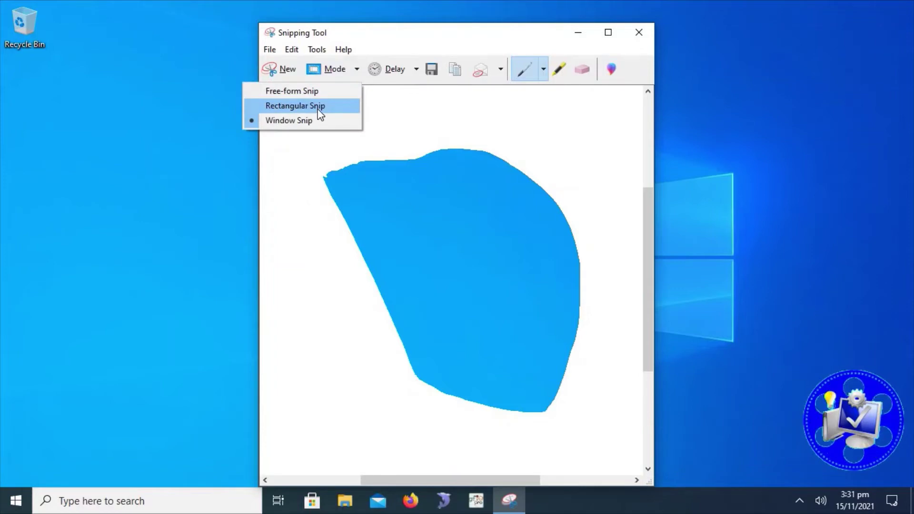
left_click(318, 106)
left_click(280, 69)
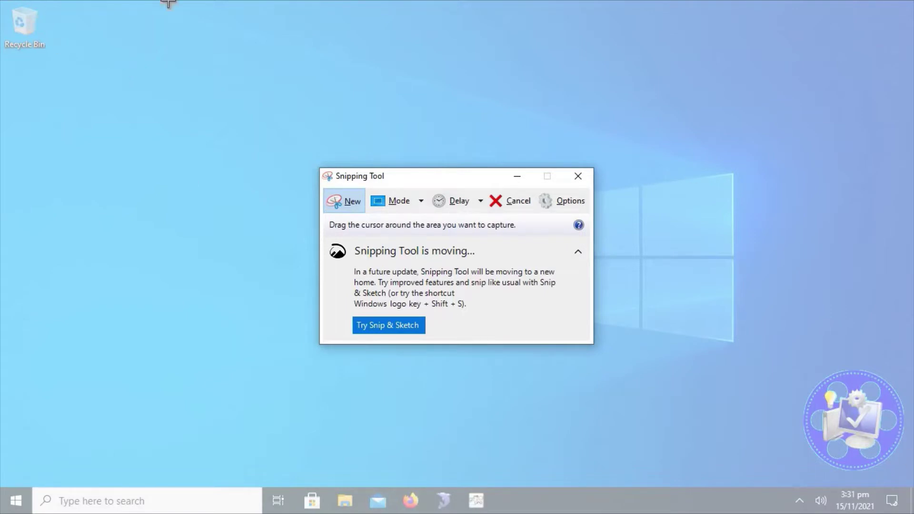
left_click_drag(2, 2, 642, 284)
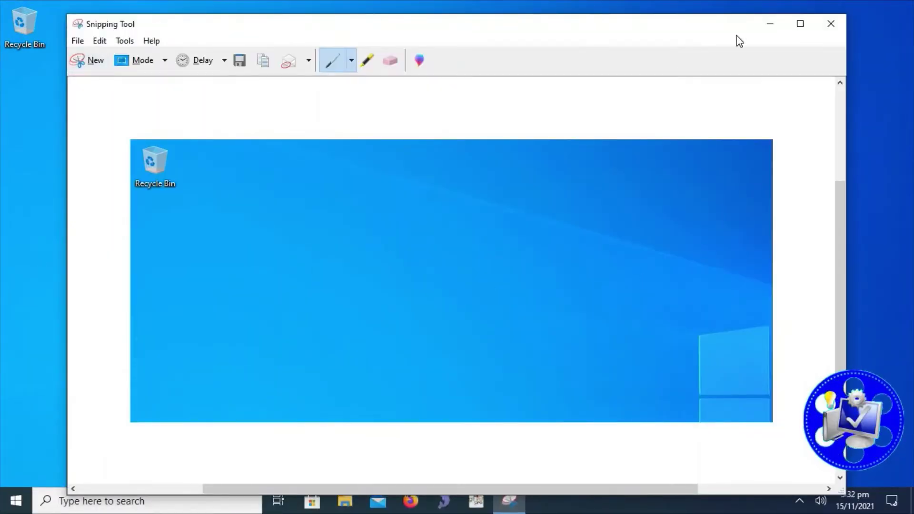
- Maximize the snip and mark it up with blue pen loops, including one around the Recycle Bin, plus a highlighter stroke near its upper middle
left_click(801, 23)
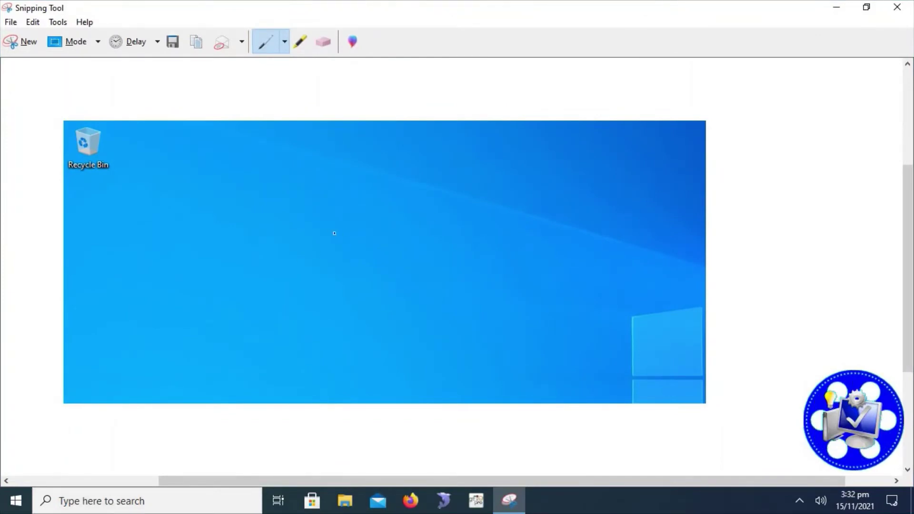
mouse_move(451, 171)
left_mouse_down()
mouse_move(486, 171)
mouse_move(474, 206)
left_mouse_up()
mouse_move(462, 261)
left_mouse_down()
mouse_move(533, 293)
mouse_move(519, 331)
left_mouse_up()
mouse_move(179, 206)
left_mouse_down()
mouse_move(229, 316)
mouse_move(306, 264)
left_mouse_up()
mouse_move(87, 127)
left_mouse_down()
mouse_move(61, 160)
mouse_move(120, 183)
mouse_move(113, 128)
mouse_move(75, 119)
mouse_move(71, 129)
left_mouse_up()
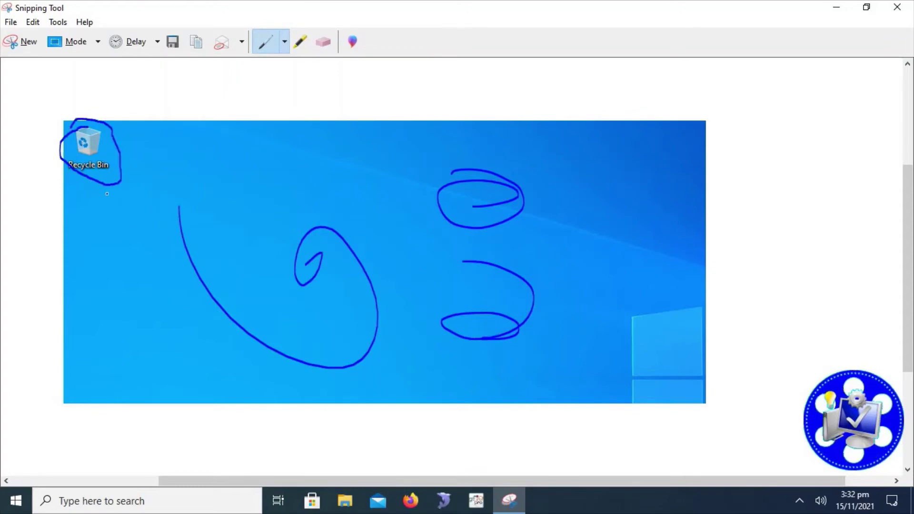
left_click(284, 42)
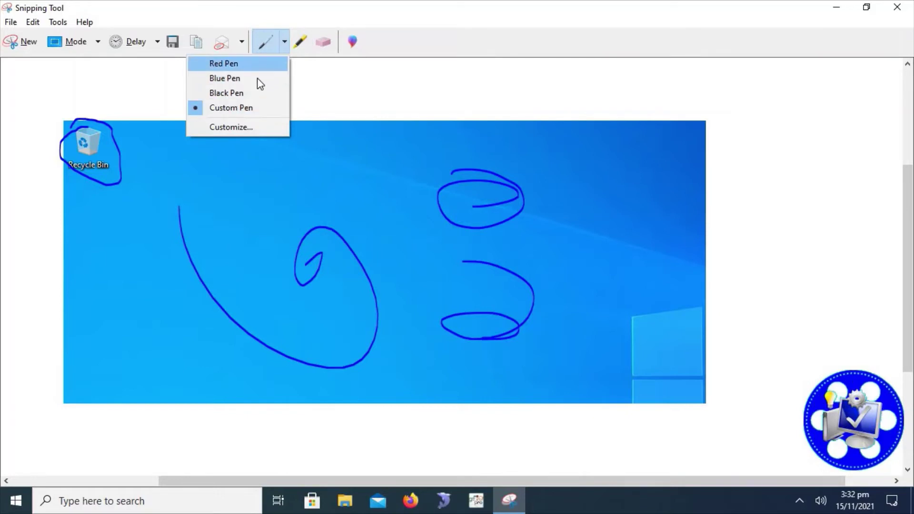
left_click(307, 141)
left_click(300, 43)
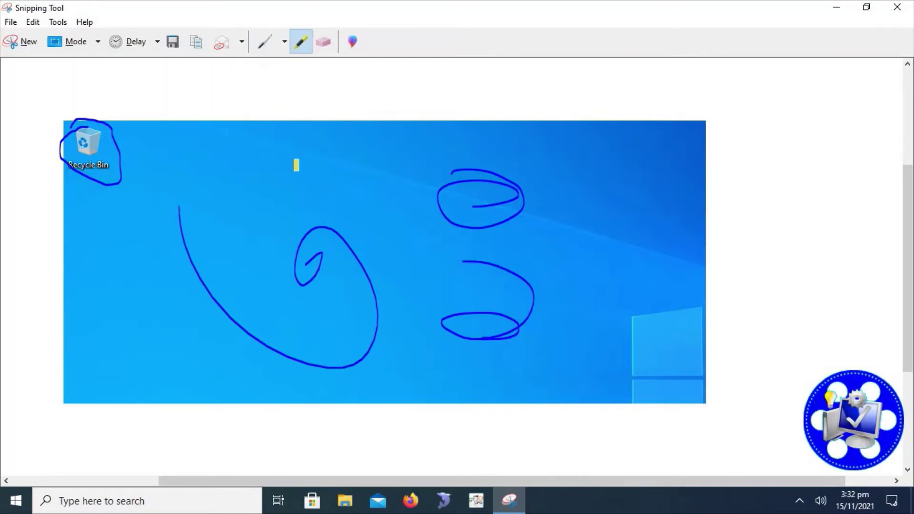
left_click_drag(291, 134, 301, 180)
- Erase the highlighter stroke and every pen mark except the lower-right one, and restore the window to its smaller size
left_click(324, 43)
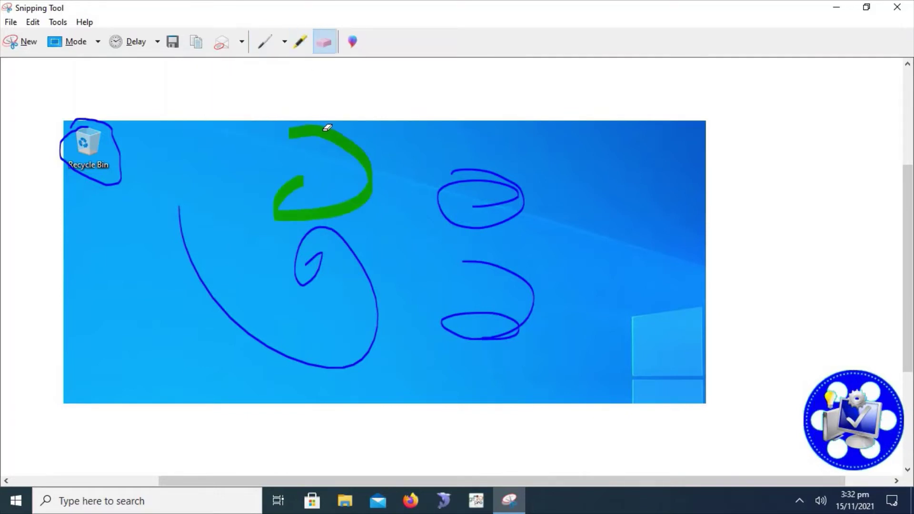
left_click(334, 134)
left_click(340, 229)
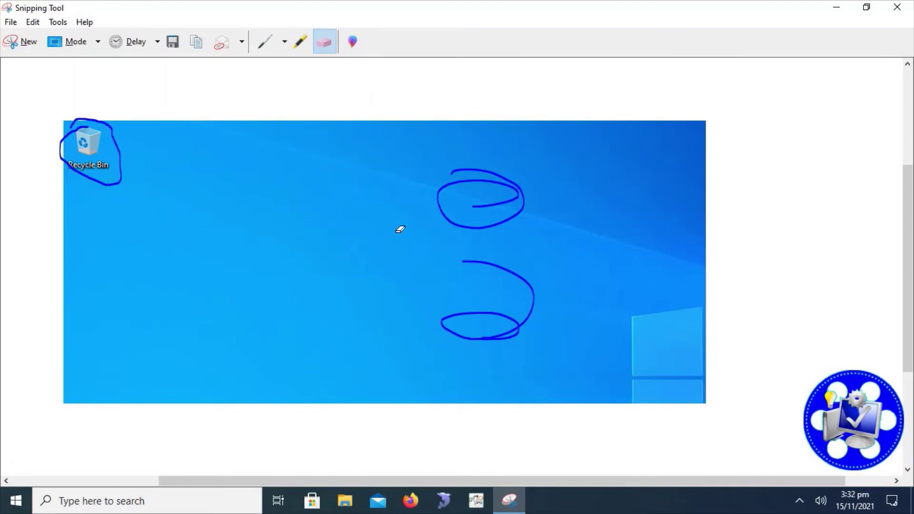
left_click(466, 177)
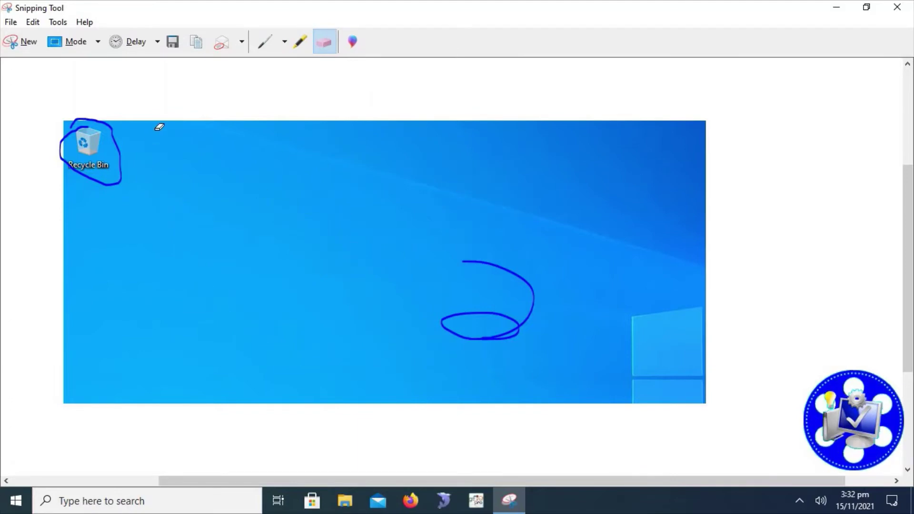
left_click(106, 120)
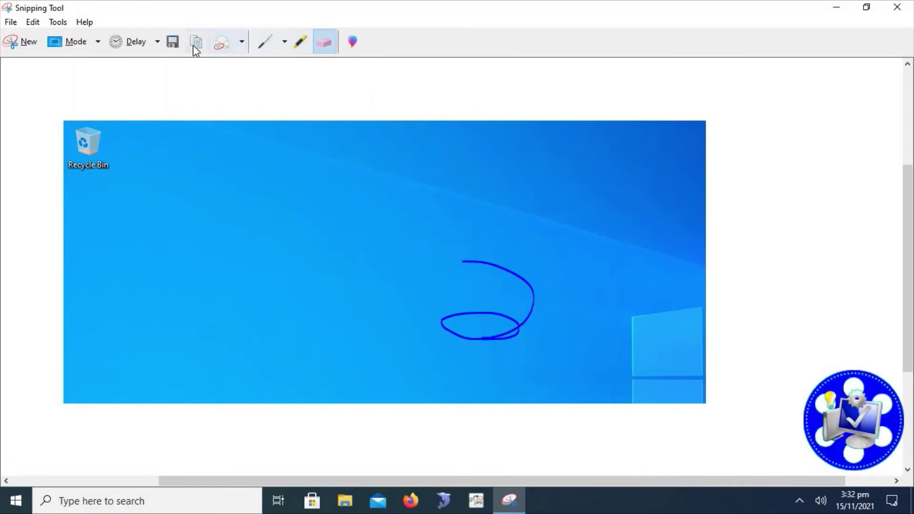
left_click(867, 7)
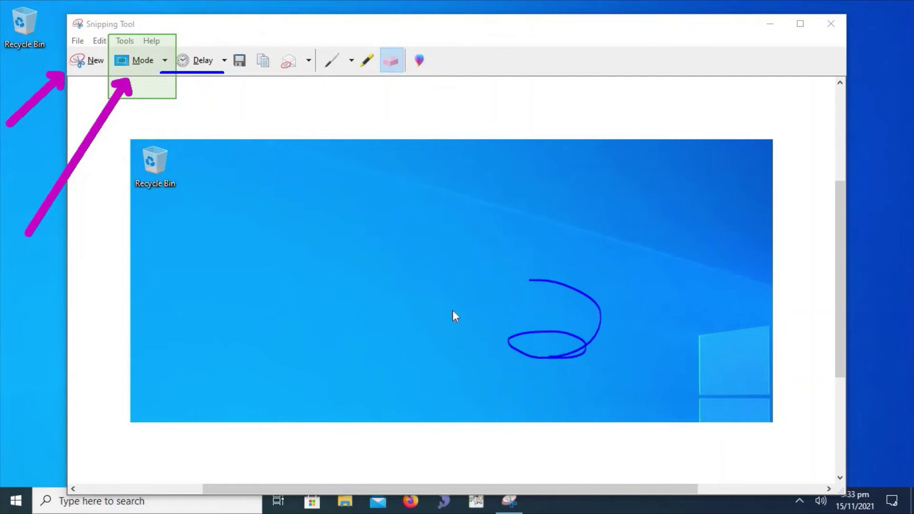
left_click_drag(119, 136, 798, 443)
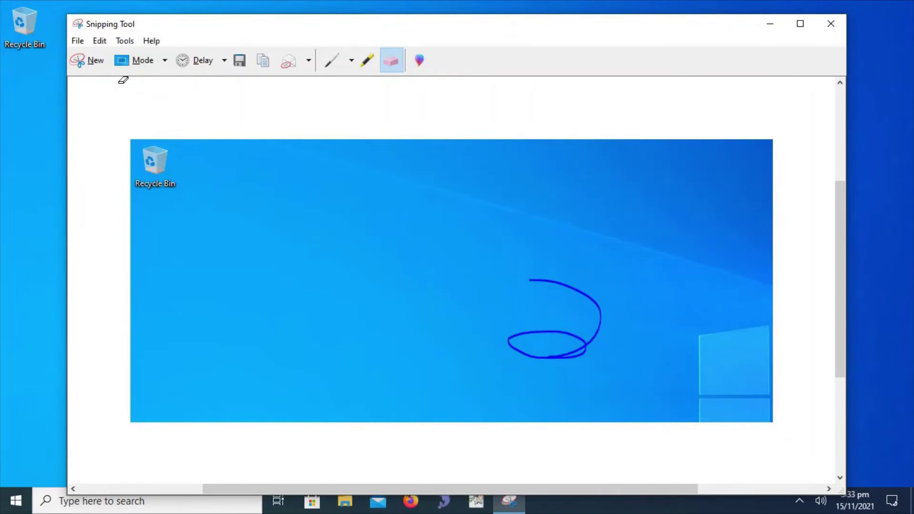
- Set the snipping mode to Free-form Snip and capture an irregular area of the desktop that includes the Windows logo
left_click(153, 64)
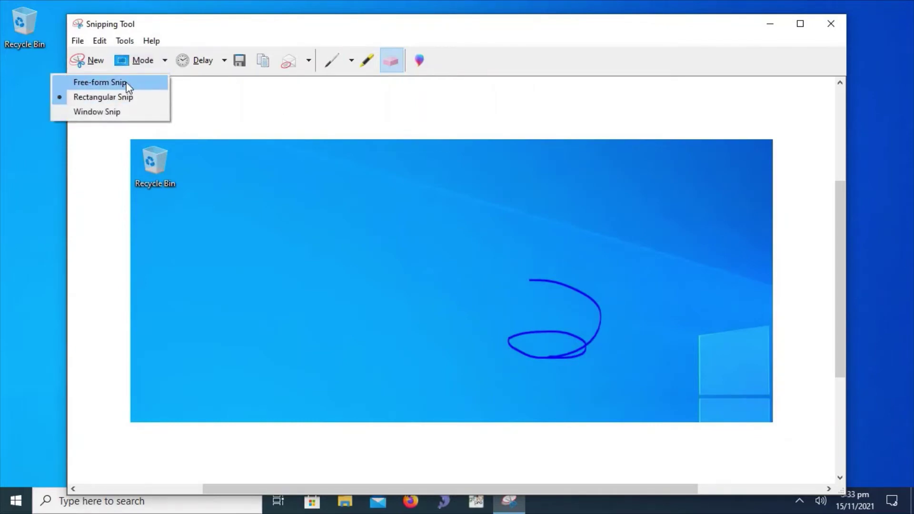
left_click(126, 84)
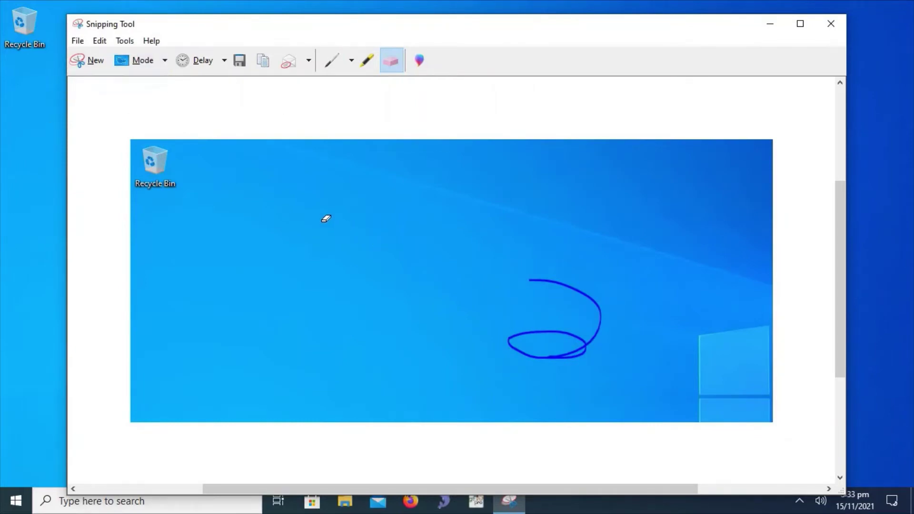
left_click(142, 62)
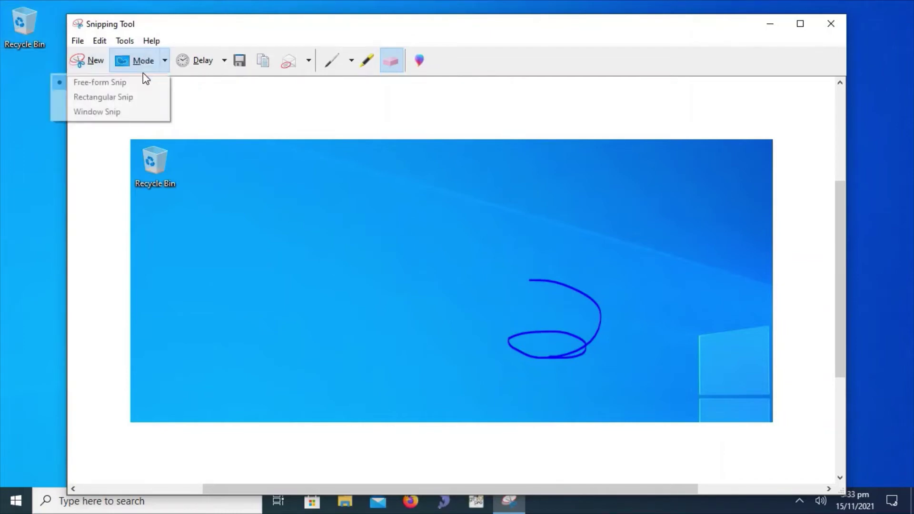
left_click(138, 80)
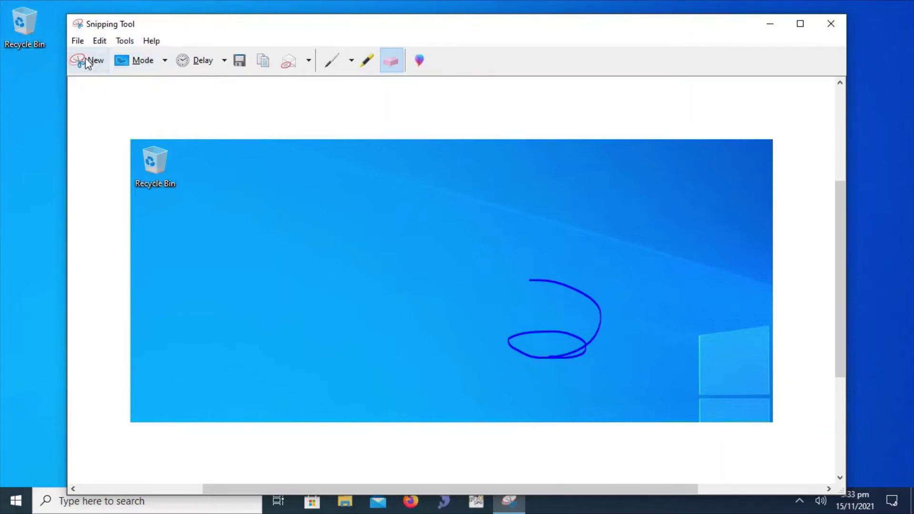
left_click(85, 58)
mouse_move(178, 83)
left_mouse_down()
mouse_move(332, 56)
mouse_move(738, 92)
mouse_move(792, 392)
mouse_move(519, 254)
mouse_move(351, 116)
mouse_move(179, 88)
left_mouse_up()
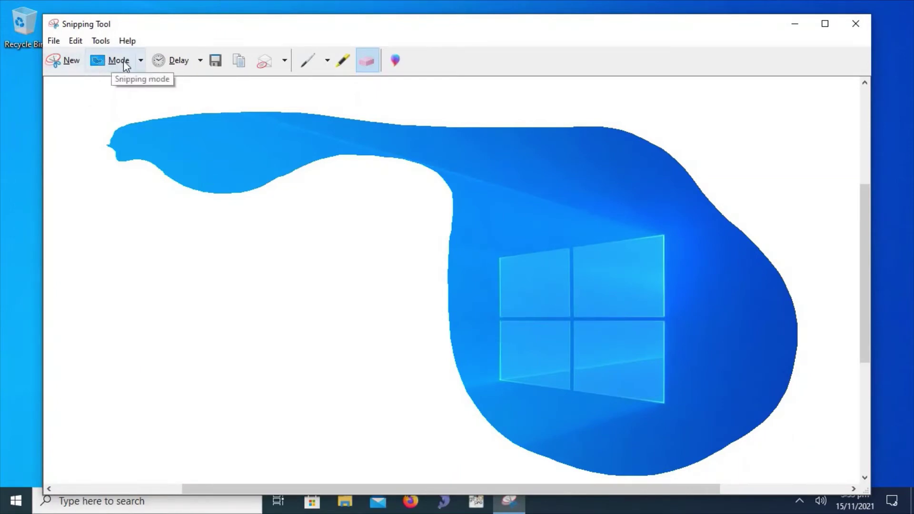
- Open an empty Notepad window to use as the capture target
left_click(139, 62)
left_click(139, 62)
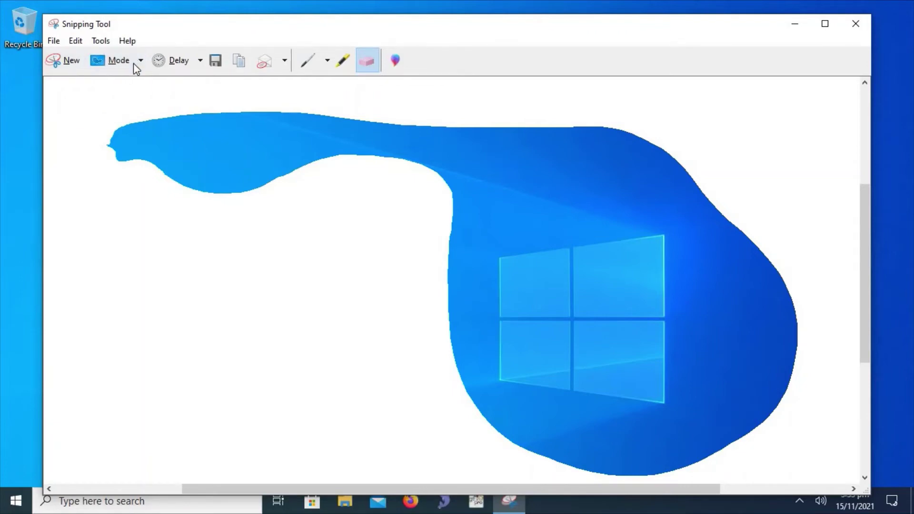
left_click(2, 509)
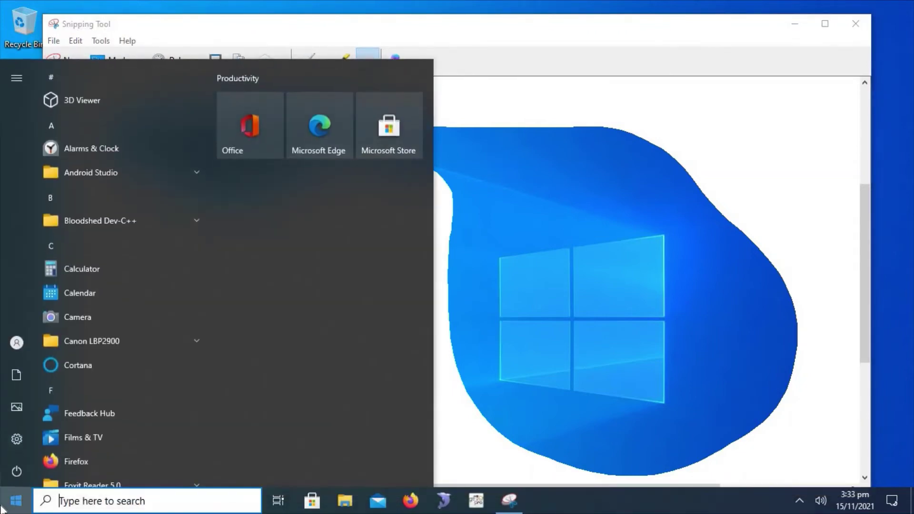
type("notepad")
key("Return")
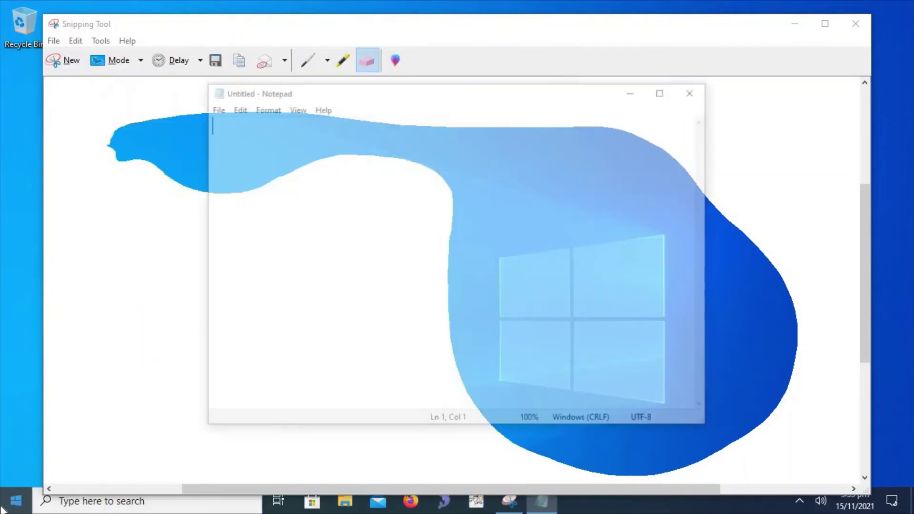
- Set the snipping mode to Rectangular Snip, move the Notepad window toward the desktop's upper left, and capture a rectangle around it
left_click(127, 61)
left_click(122, 97)
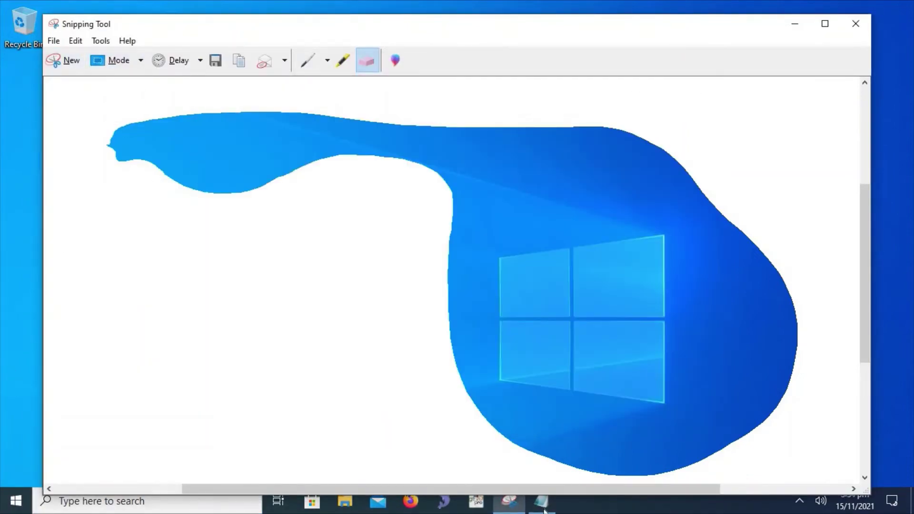
left_click(795, 24)
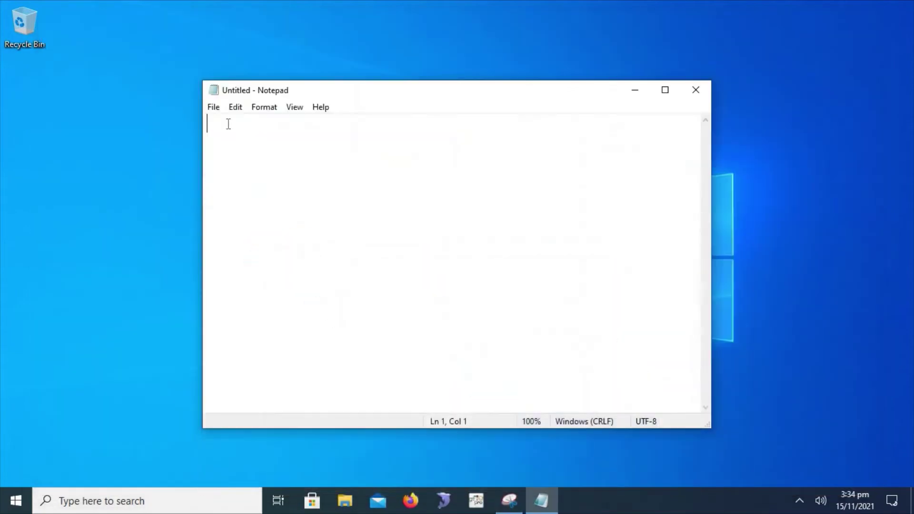
left_click_drag(519, 89, 402, 73)
left_click(509, 500)
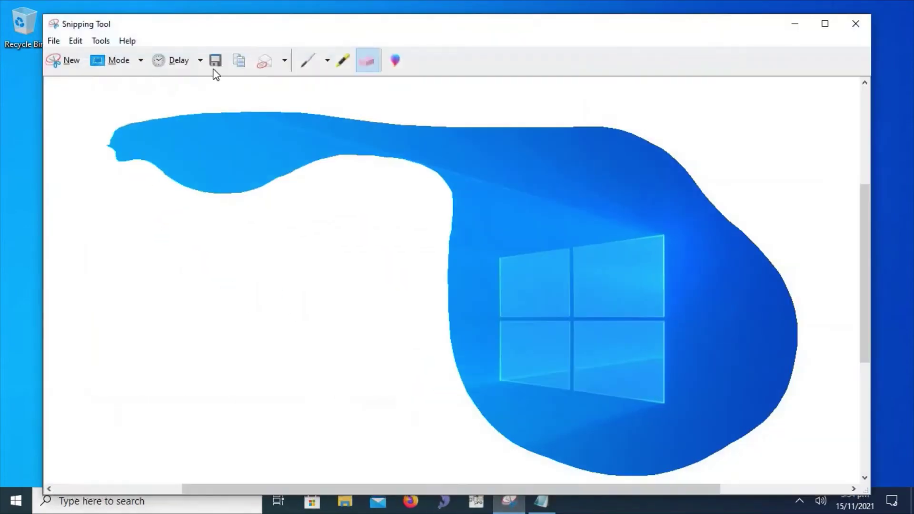
left_click(69, 62)
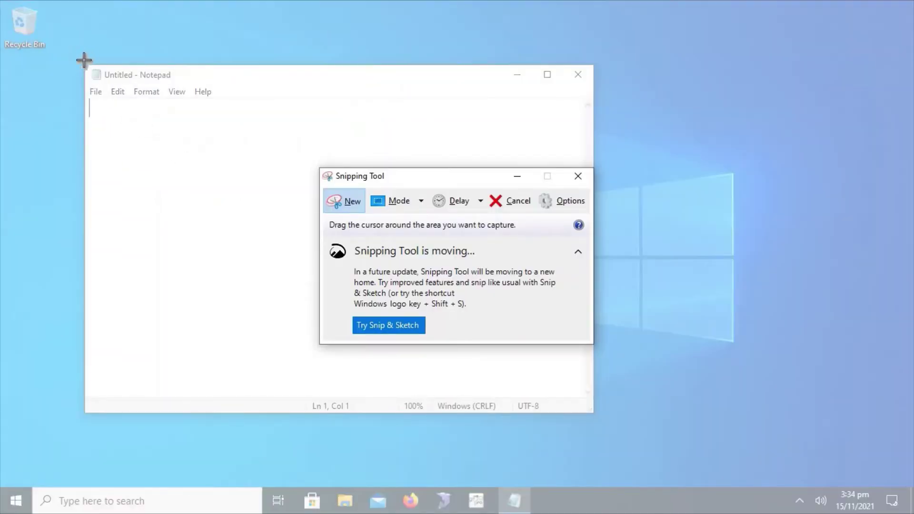
left_click_drag(84, 66, 596, 424)
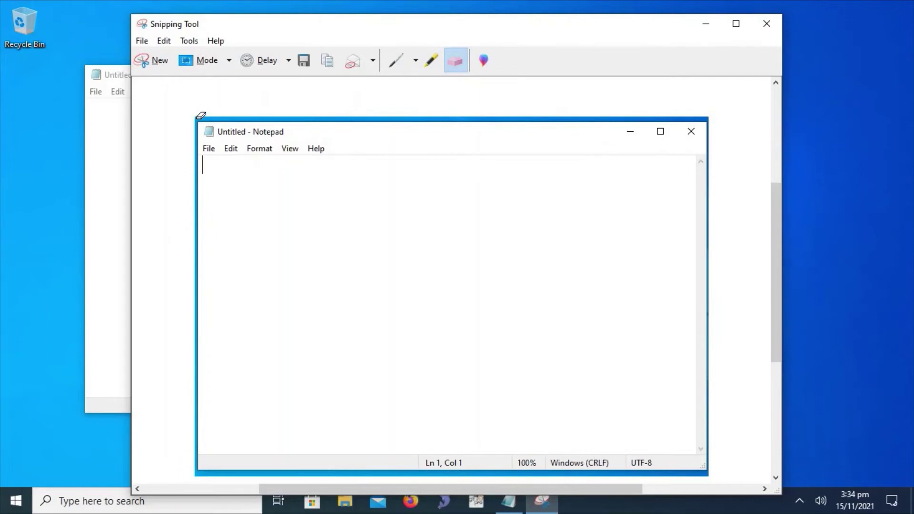
- Set the snipping mode to Window Snip and capture the entire desktop with the open Notepad window
left_click(210, 61)
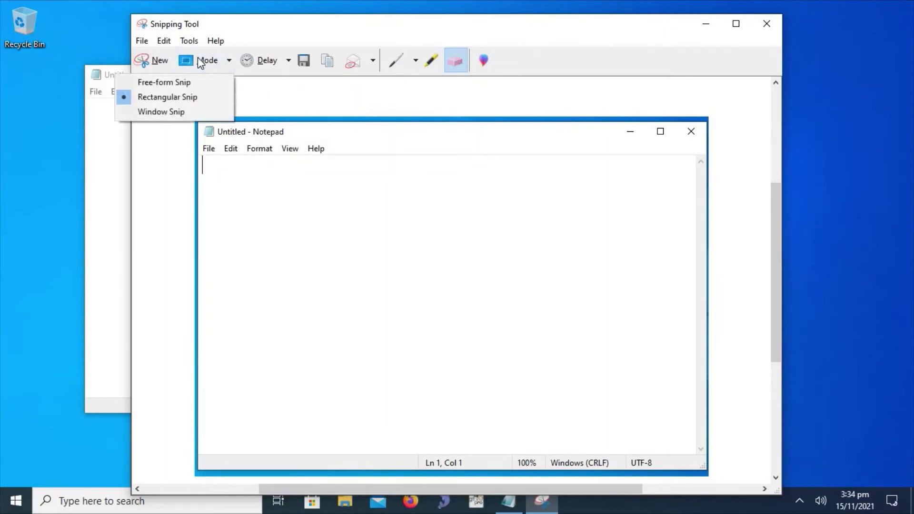
left_click(175, 111)
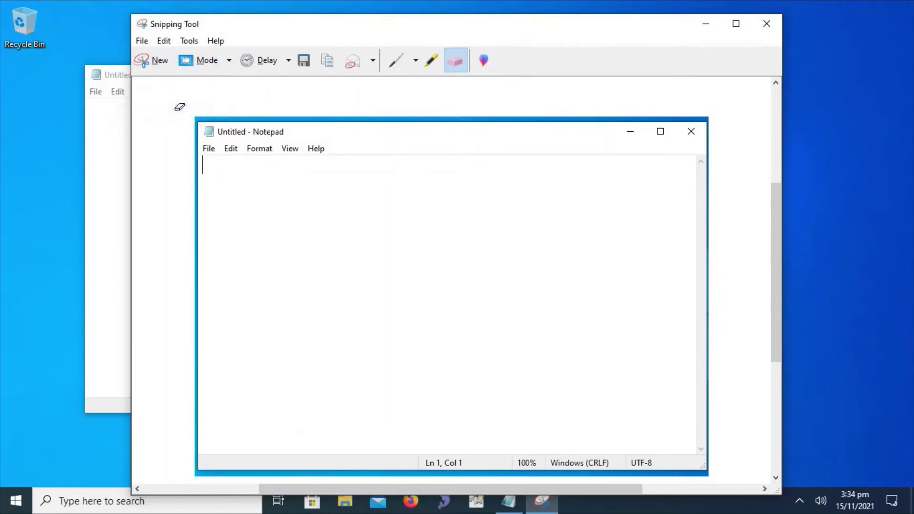
left_click(156, 61)
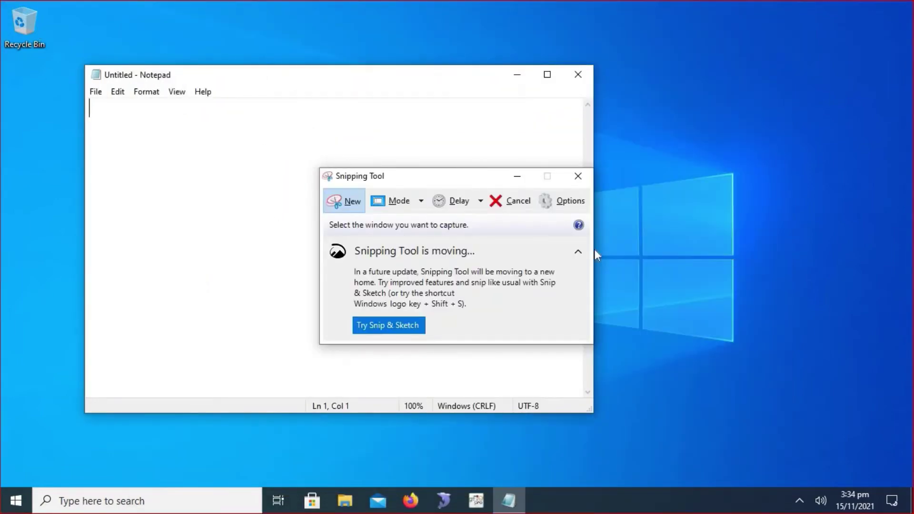
left_click(265, 72)
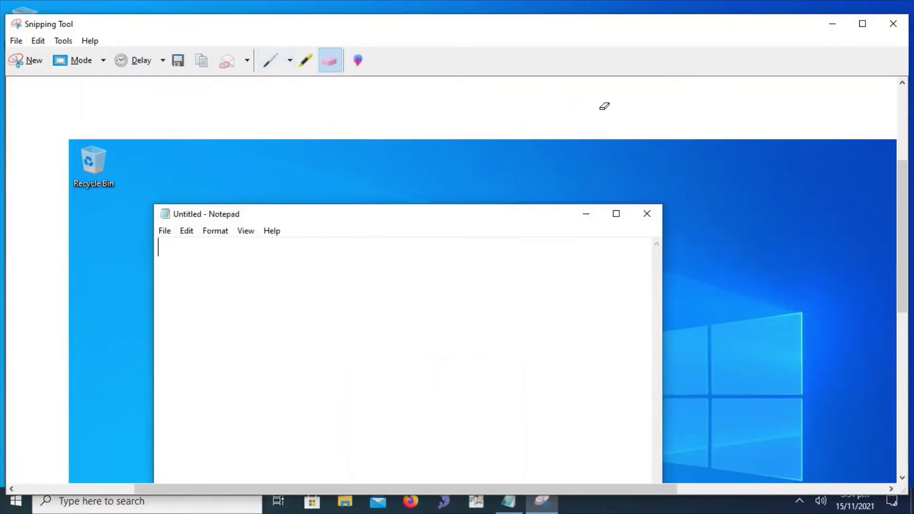
- Maximize the Snipping Tool window and look over the desktop capture from its upper edge to the taskbar
left_click(863, 25)
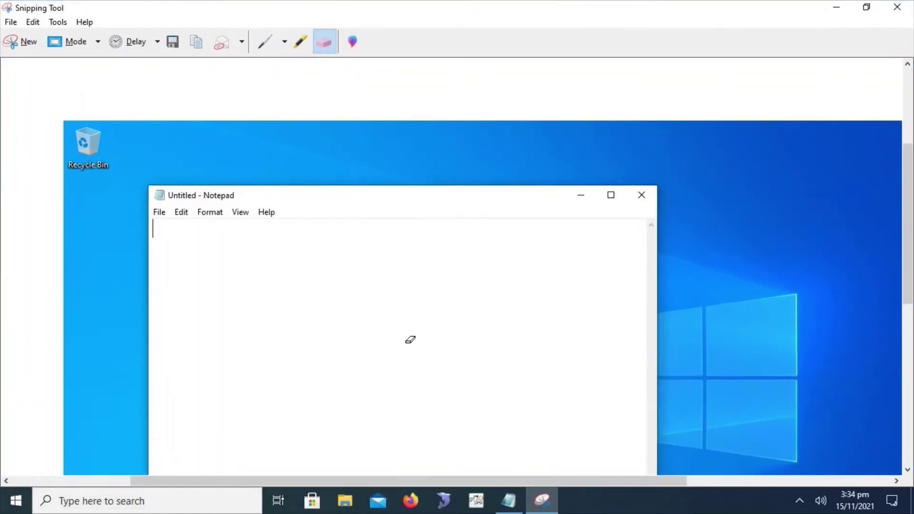
scroll(381, 340, "down", 3)
scroll(329, 210, "up", 4)
scroll(240, 196, "down", 6)
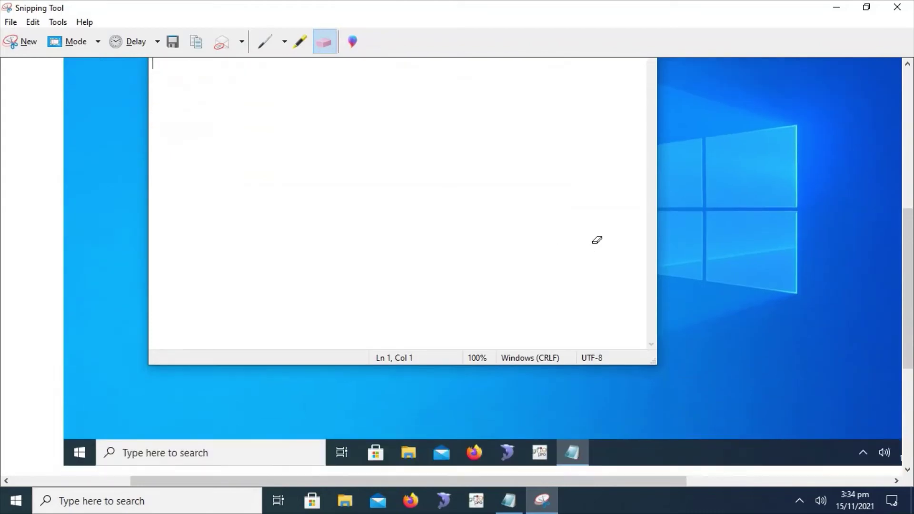
scroll(543, 244, "up", 6)
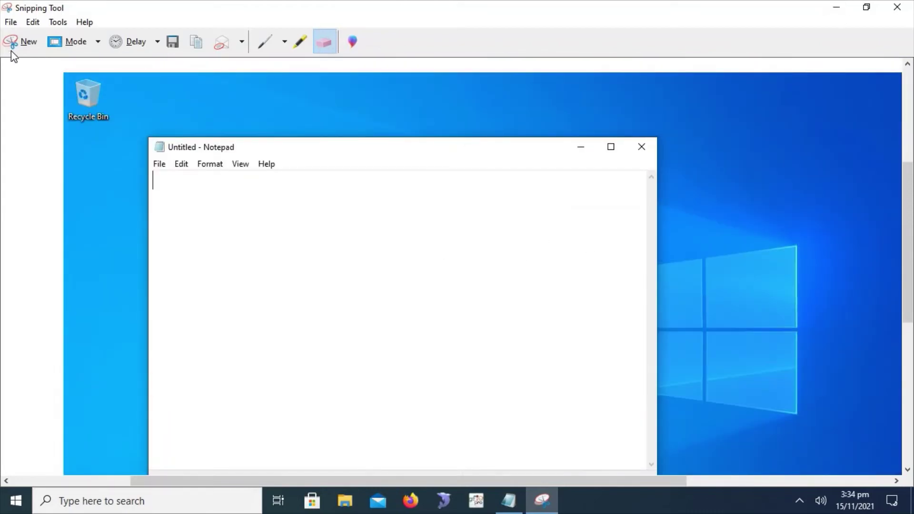
- Take another window snip of the full desktop behind the Notepad window
left_click(21, 41)
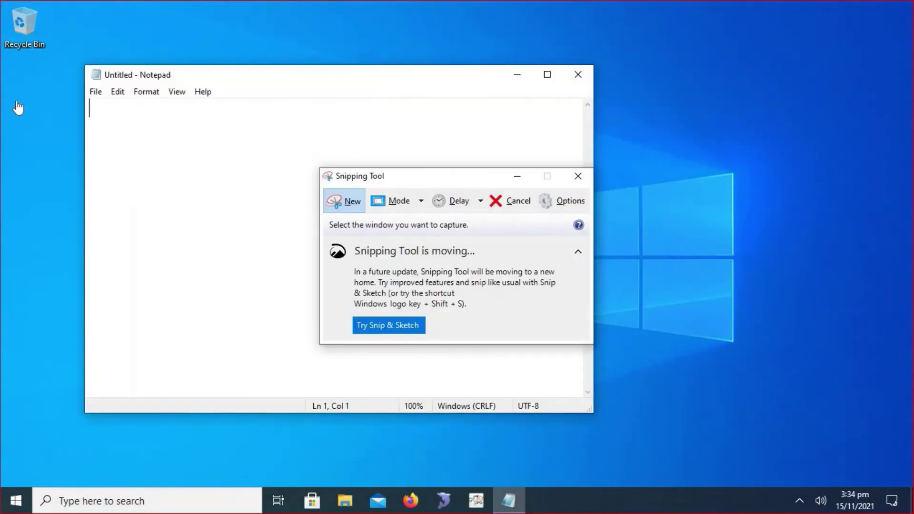
left_click(398, 201)
left_click(143, 163)
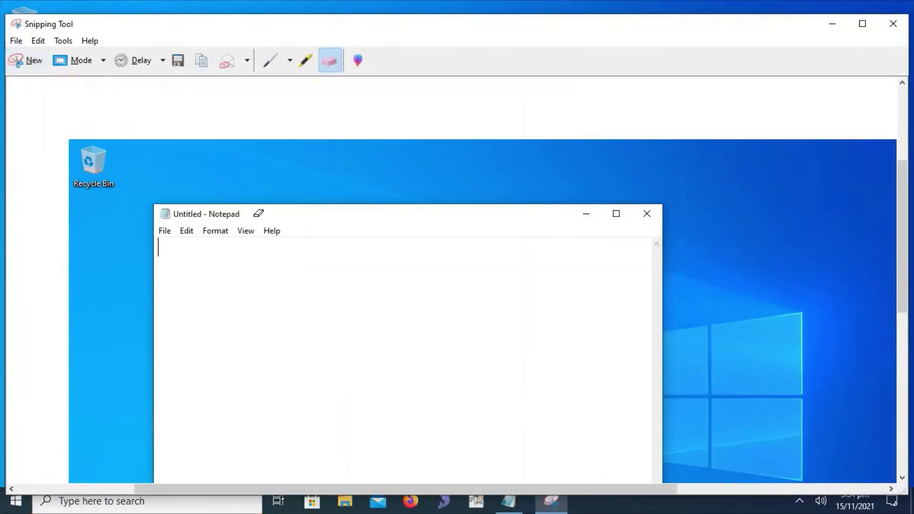
- Set the snipping mode to Rectangular Snip and capture the desktop area covering Notepad's right part and the Windows logo
left_click(91, 71)
left_click(71, 78)
left_click(77, 55)
left_click(52, 97)
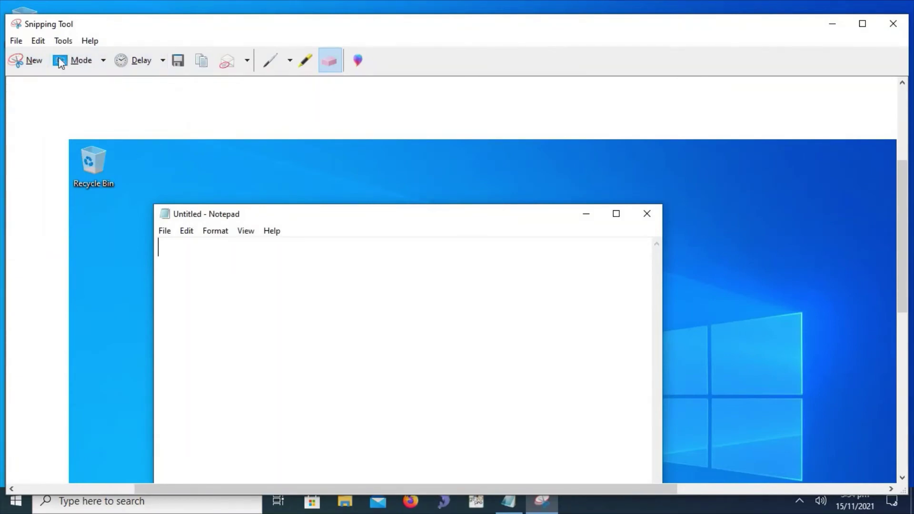
left_click(35, 74)
mouse_move(204, 33)
left_mouse_down()
mouse_move(760, 249)
mouse_move(863, 364)
left_mouse_up()
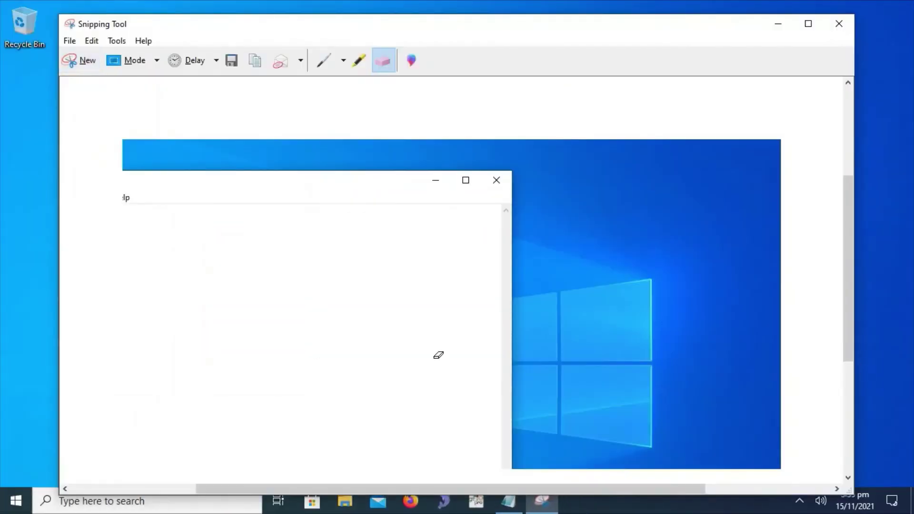
- Open Paint, paste the rectangular snip onto the canvas, and move it toward the canvas's middle
key("super")
type("paint")
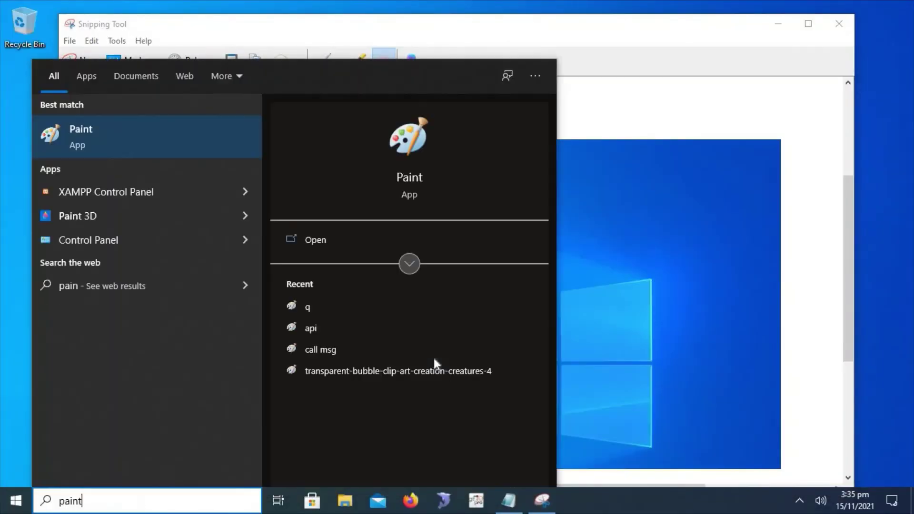
key("Return")
key("ctrl+v")
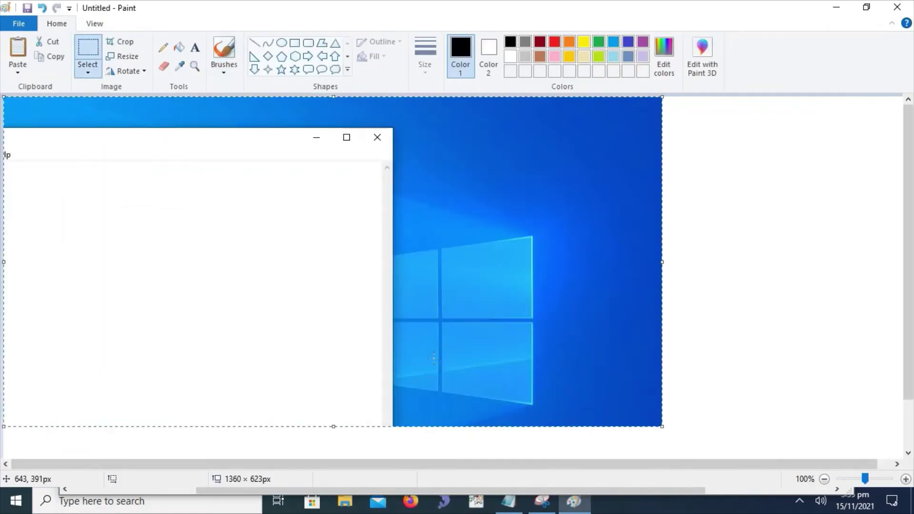
left_click_drag(353, 265, 502, 291)
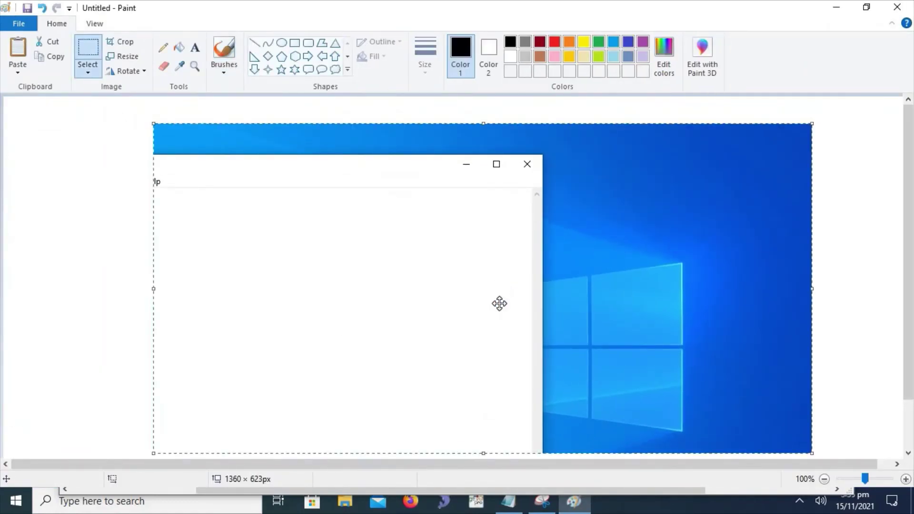
- Return to the Snipping Tool and capture a new rectangular snip over most of the Paint canvas
left_click(542, 501)
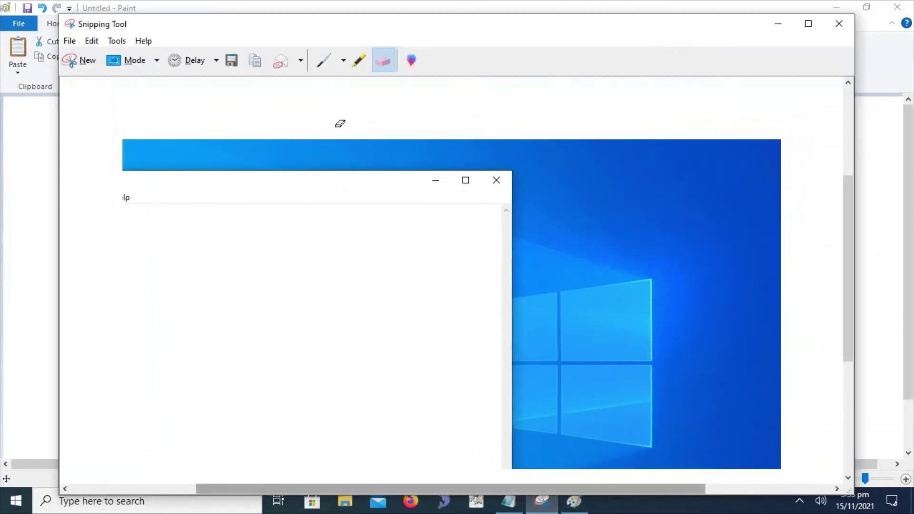
left_click(84, 63)
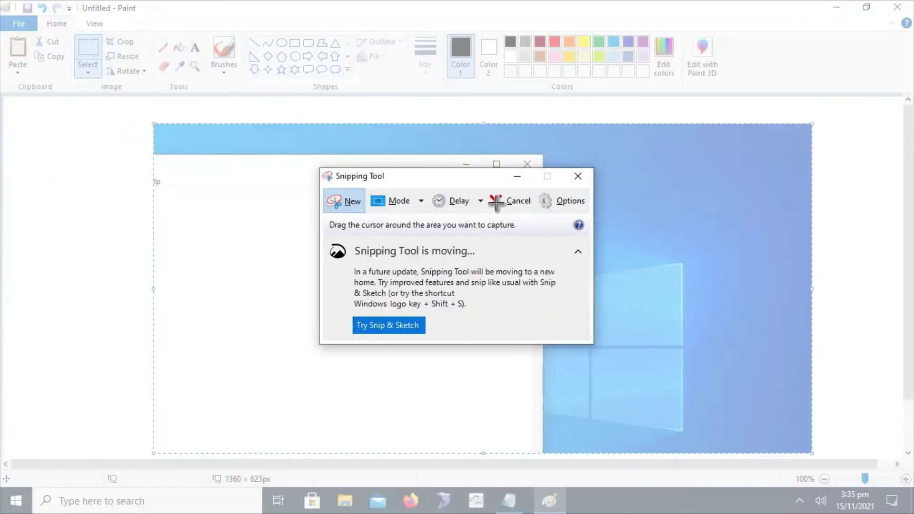
mouse_move(277, 97)
left_mouse_down()
mouse_move(841, 317)
mouse_move(892, 384)
left_mouse_up()
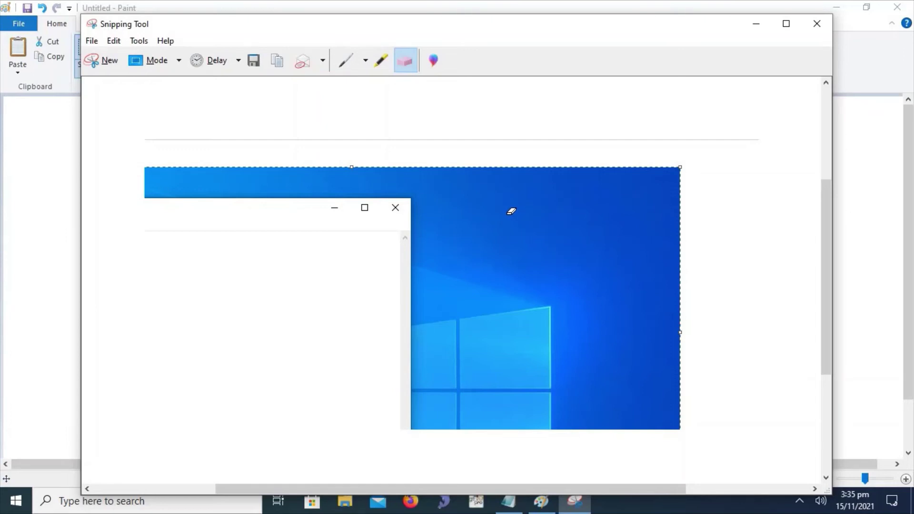
- Switch to Paint, set Color 1 to gold, and select a narrow area of about 21 × 124 px above the Windows logo
left_click(19, 180)
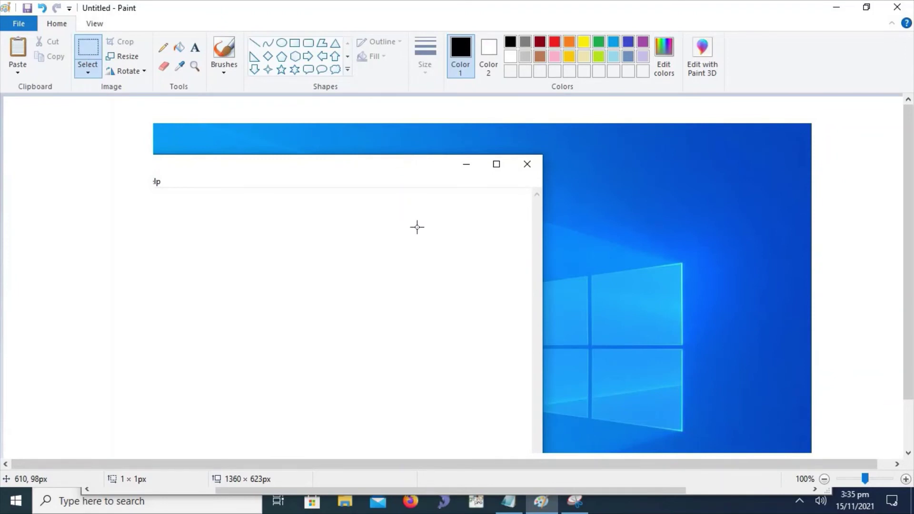
left_click(569, 57)
mouse_move(567, 178)
left_mouse_down()
mouse_move(573, 251)
mouse_move(571, 177)
left_mouse_up()
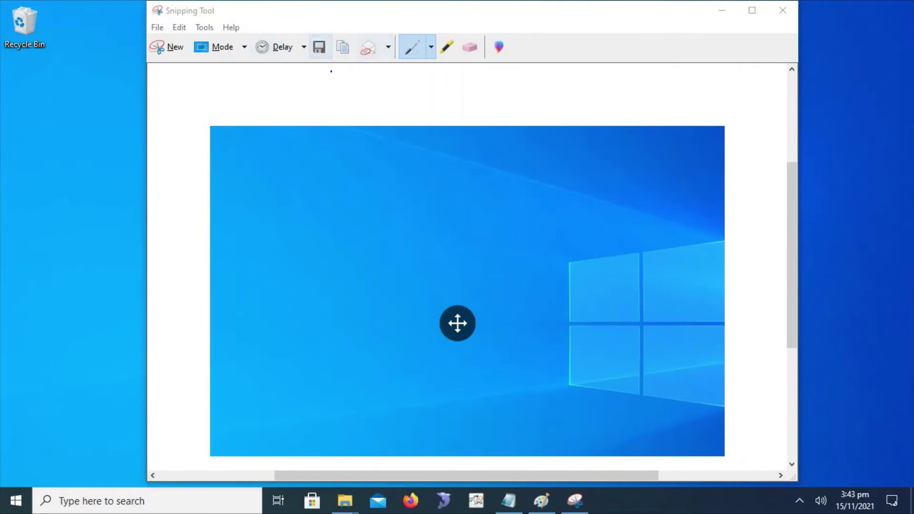
- Save the desktop snip from the Snipping Tool to the Desktop as a JPEG file named Capture
left_click(320, 47)
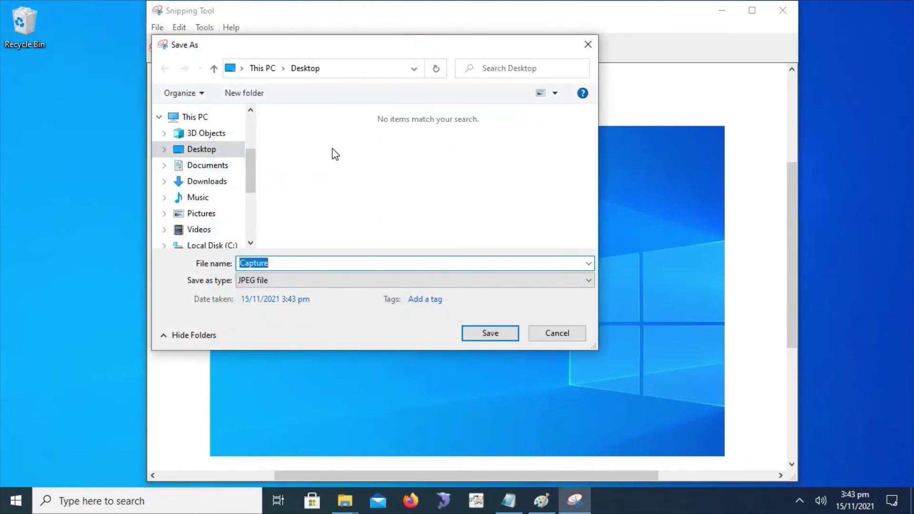
left_click(204, 148)
double_click(310, 263)
left_click(303, 268)
key("ctrl+a")
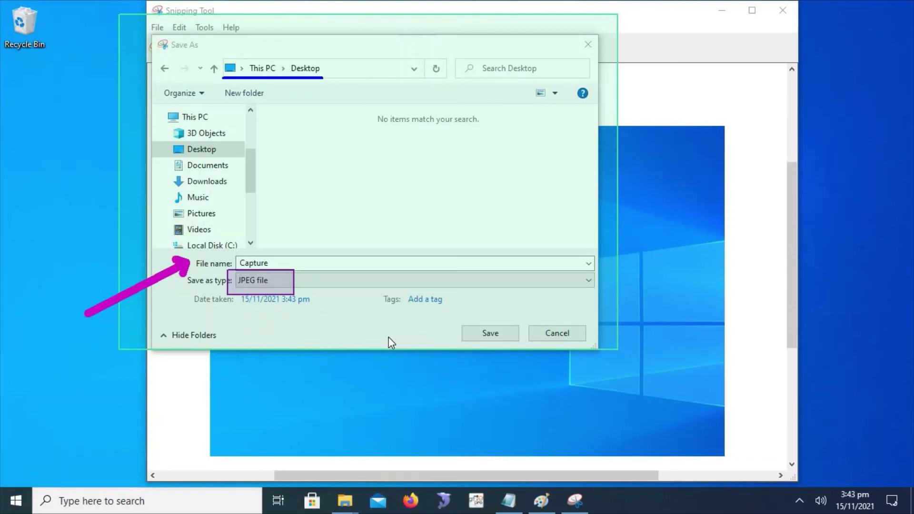
left_click(431, 336)
left_click(451, 284)
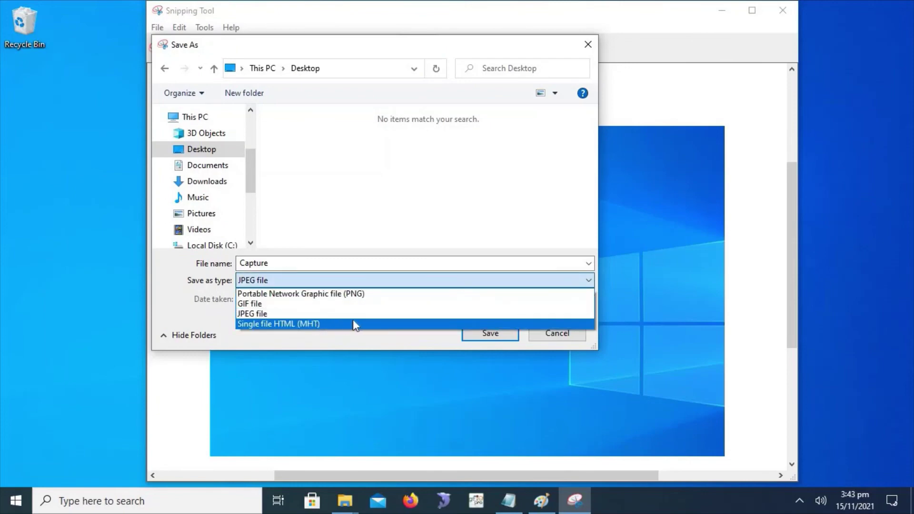
left_click(323, 313)
double_click(331, 263)
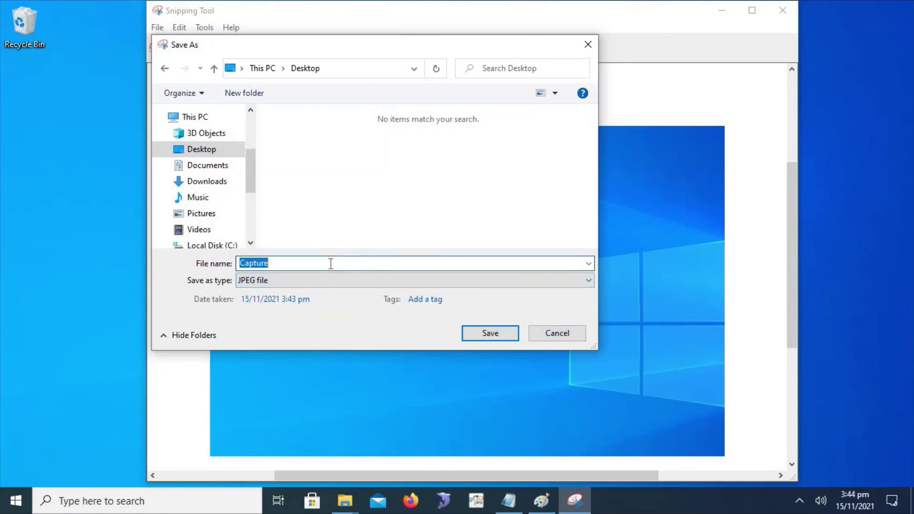
left_click(496, 336)
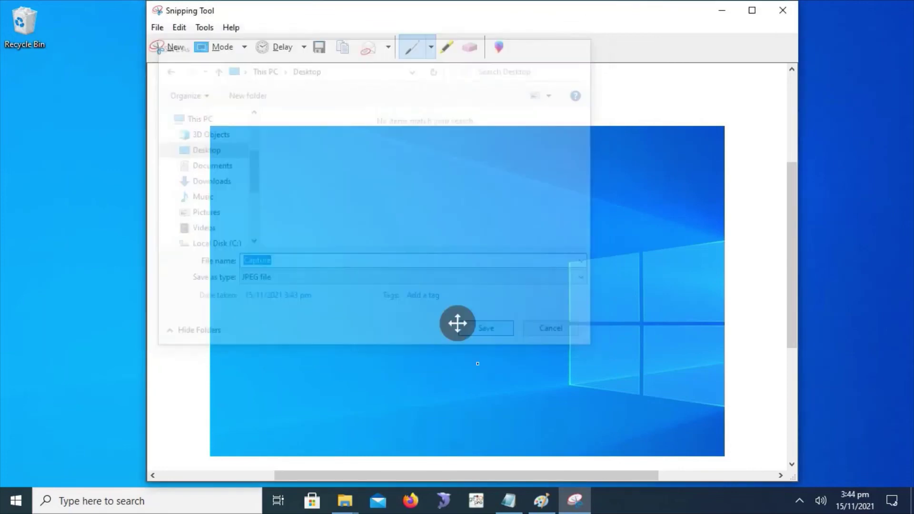
- View the saved Capture image from the desktop in Photos, close it, and return to the Snipping Tool
double_click(25, 96)
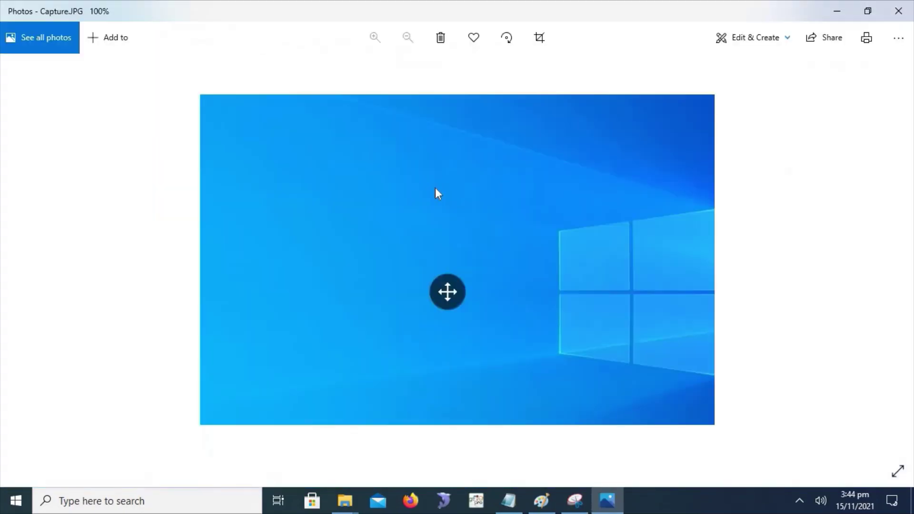
left_click(899, 12)
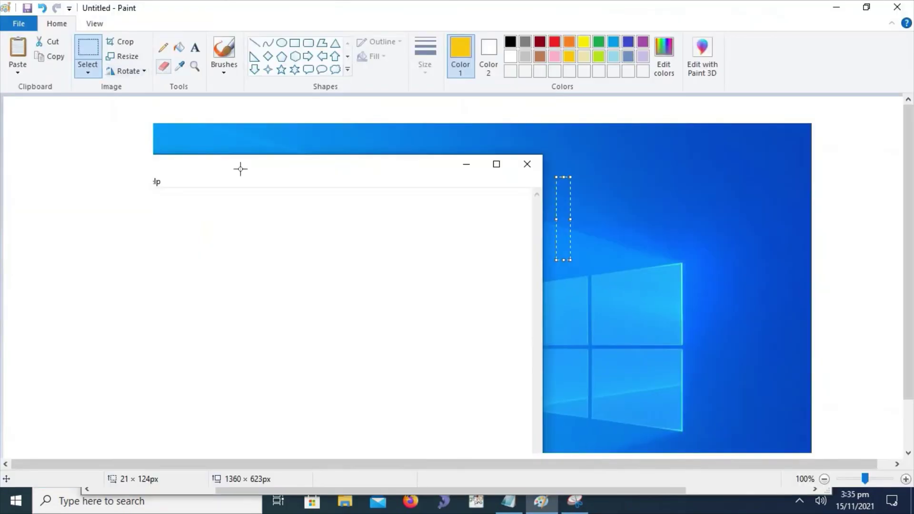
left_click(575, 501)
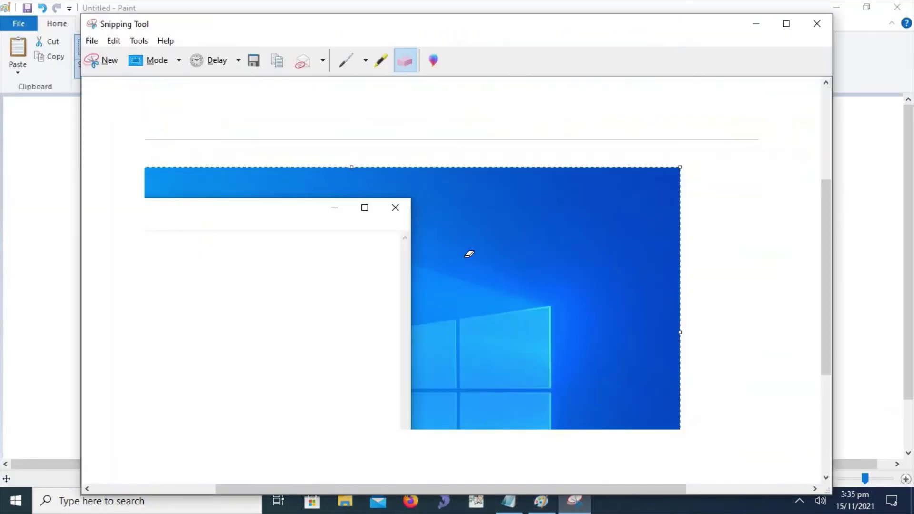